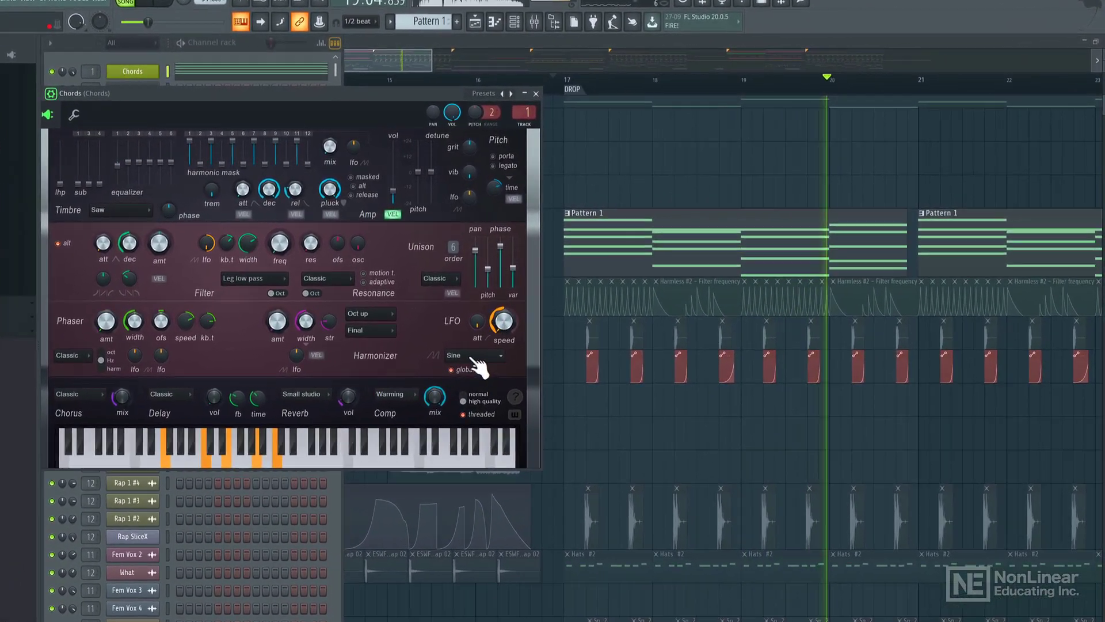
Step: Set the Harmless LFO waveform to Sickle after briefly trying Triangle
{"action": "left_click", "coordinate": [484, 350]}
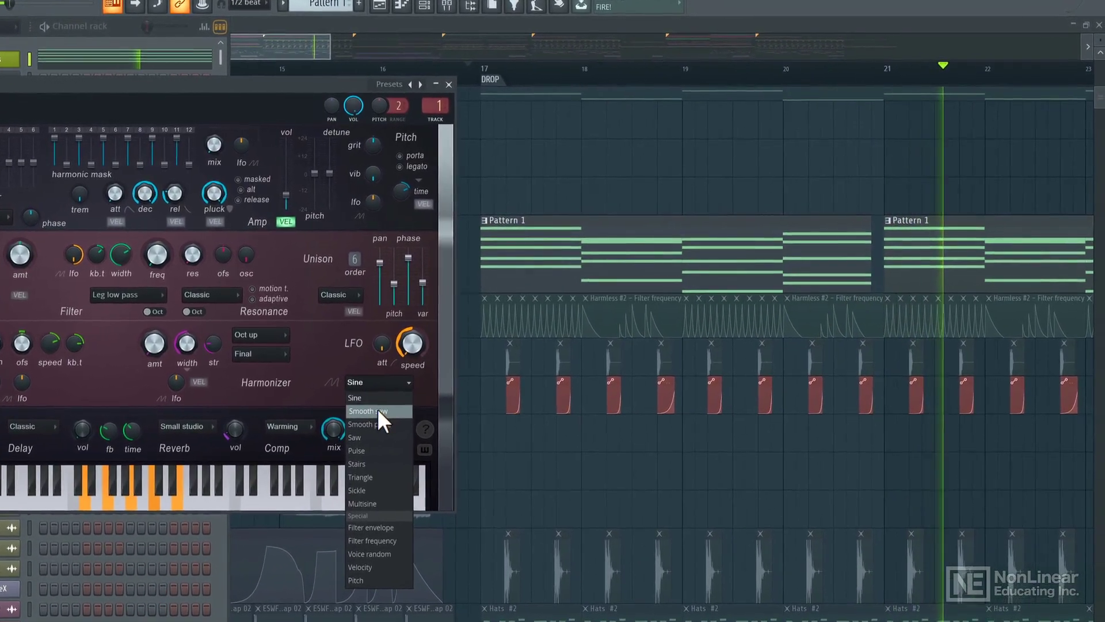
{"action": "left_click", "coordinate": [356, 484]}
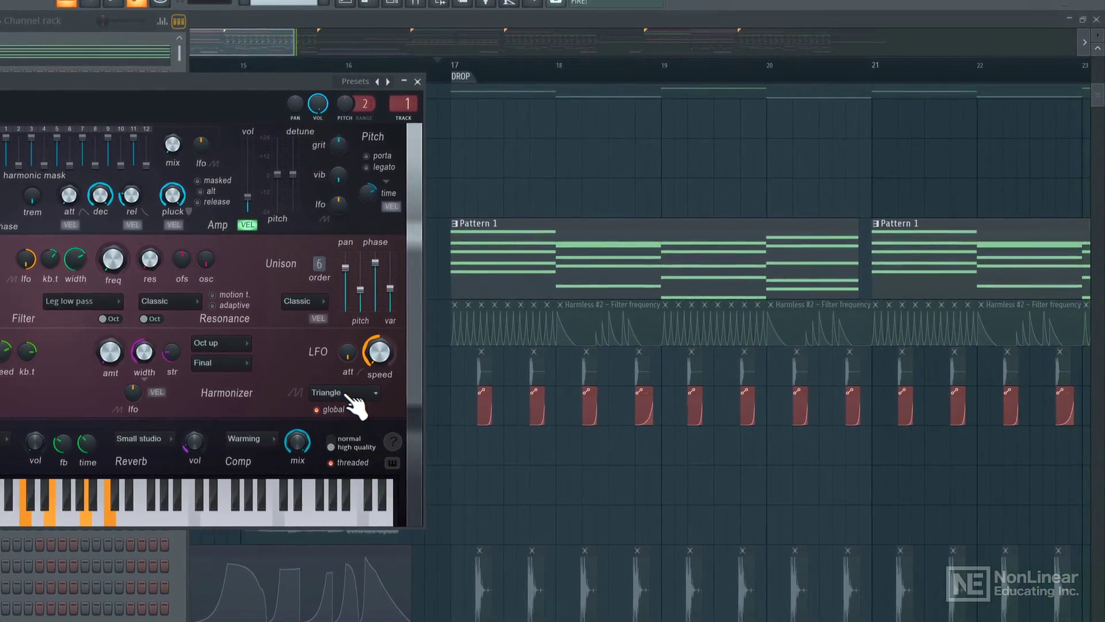
{"action": "left_click", "coordinate": [348, 507]}
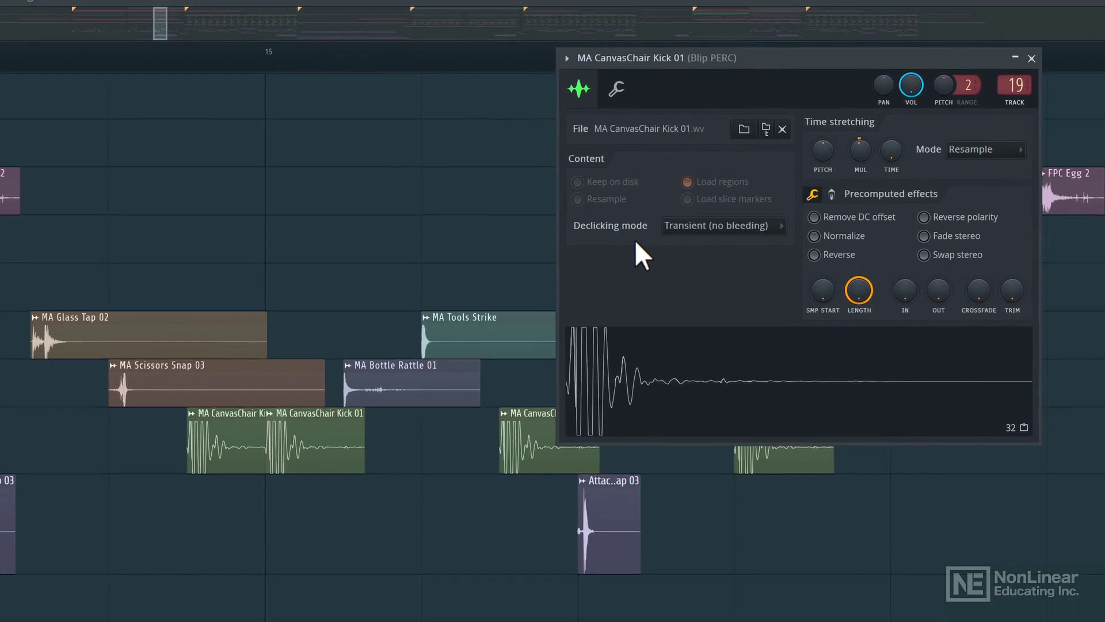
Step: Pan the kick sample off centre, solo Blip PERC and mute the Blip playlist track
{"action": "left_click_drag", "start_coordinate": [887, 94], "coordinate": [886, 85]}
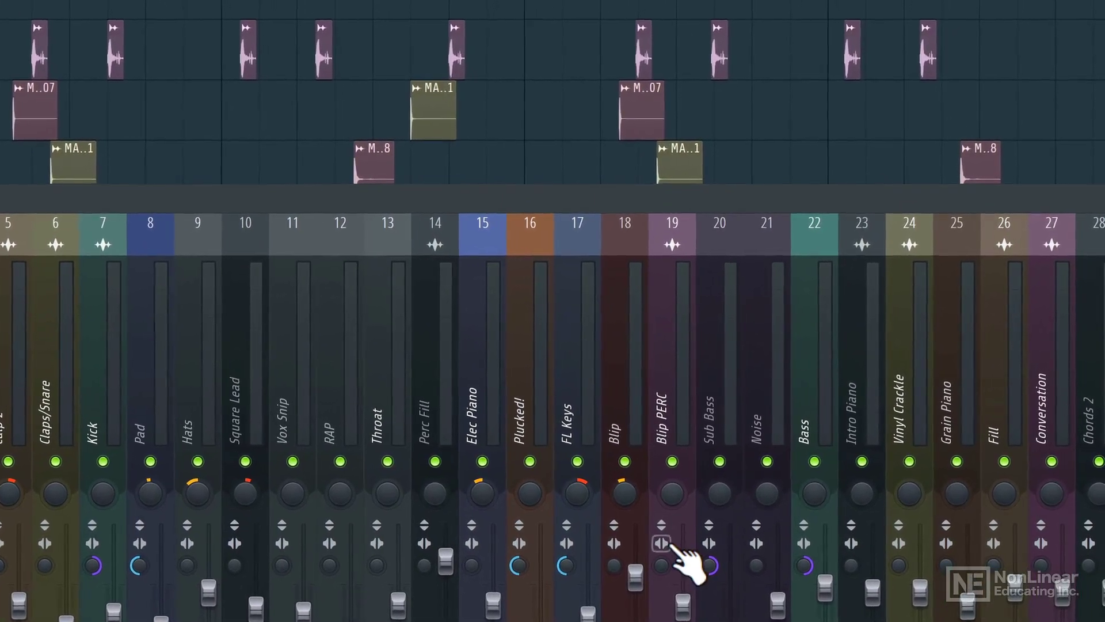
{"action": "right_click", "coordinate": [669, 464]}
{"action": "key", "text": "space"}
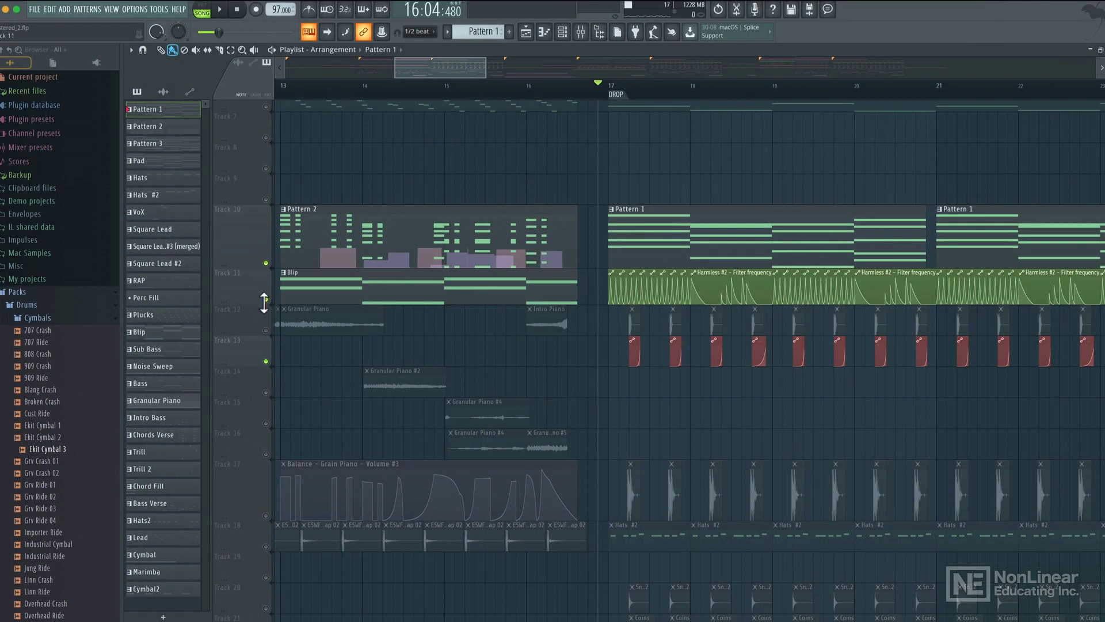
{"action": "left_click", "coordinate": [267, 300]}
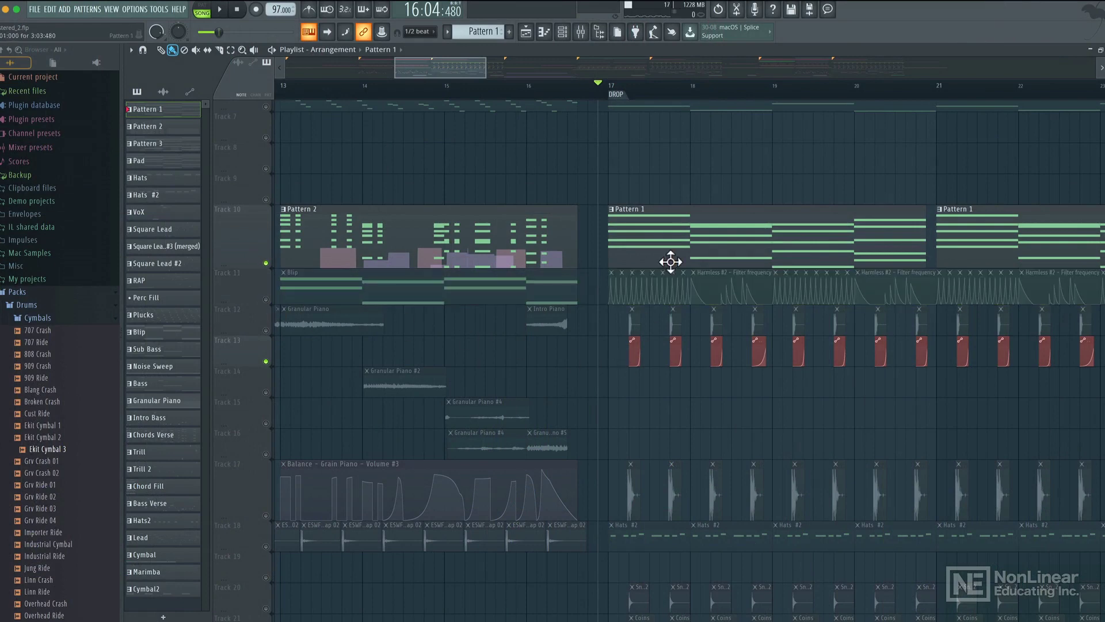
Step: Open Pattern 1 and the Chords synth window over the arrangement, and play the song
{"action": "double_click", "coordinate": [678, 216]}
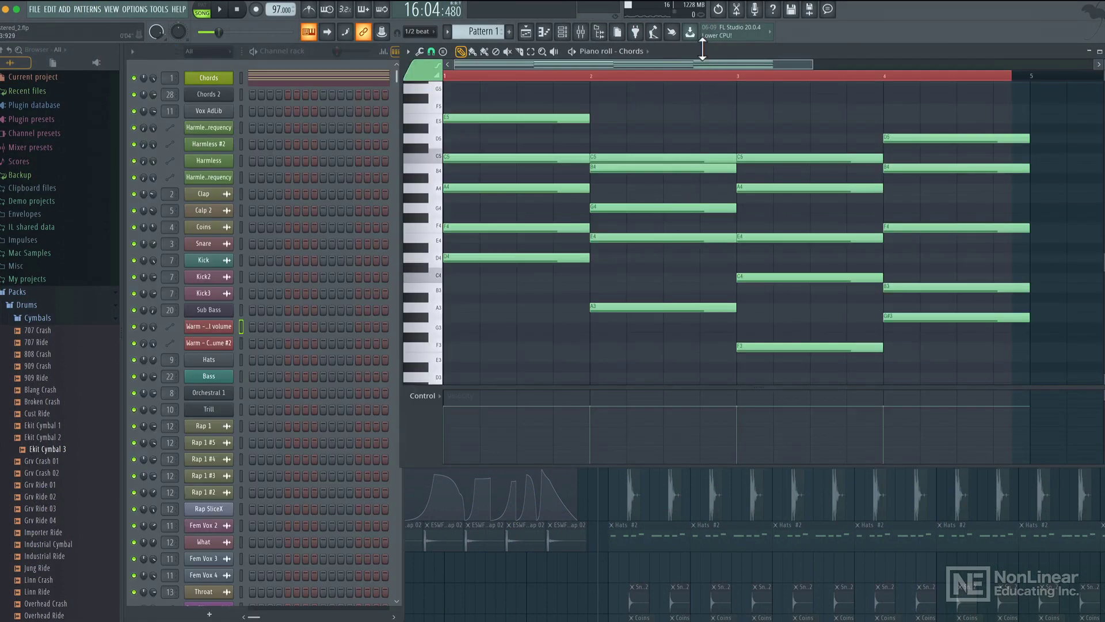
{"action": "left_click", "coordinate": [646, 53]}
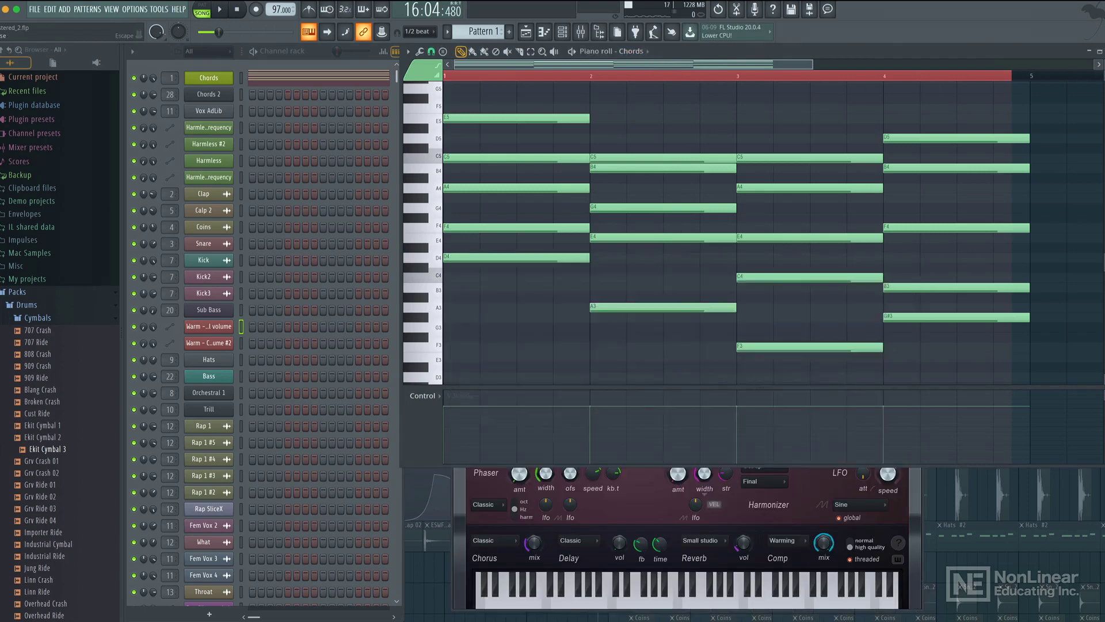
{"action": "mouse_move", "coordinate": [684, 257]}
{"action": "left_mouse_down"}
{"action": "mouse_move", "coordinate": [353, 91]}
{"action": "mouse_move", "coordinate": [369, 93]}
{"action": "left_mouse_up"}
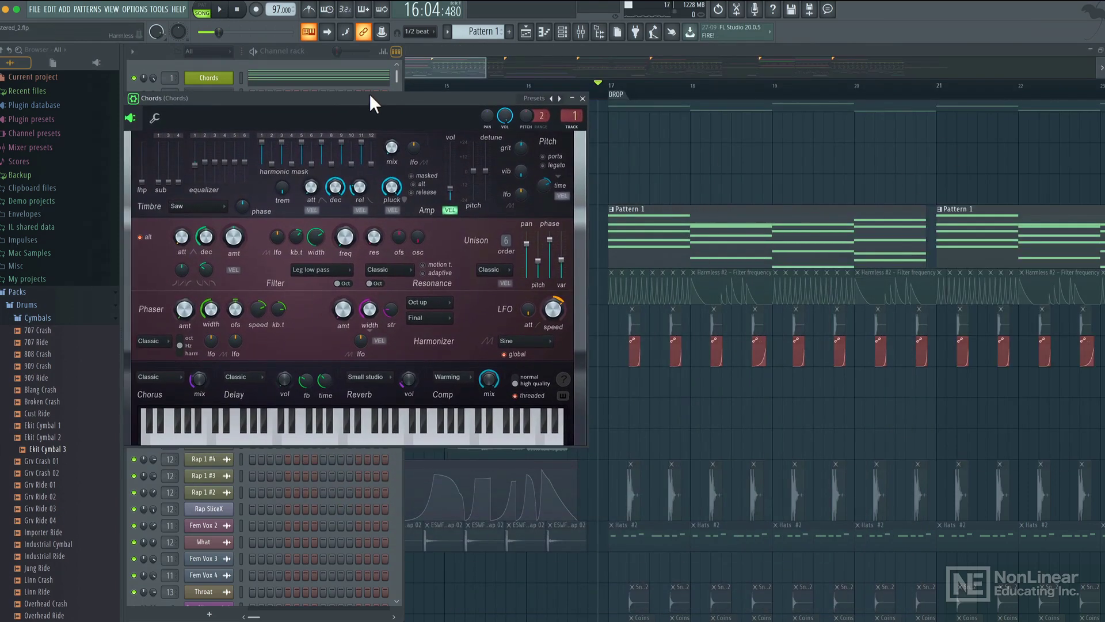
{"action": "key", "text": "space"}
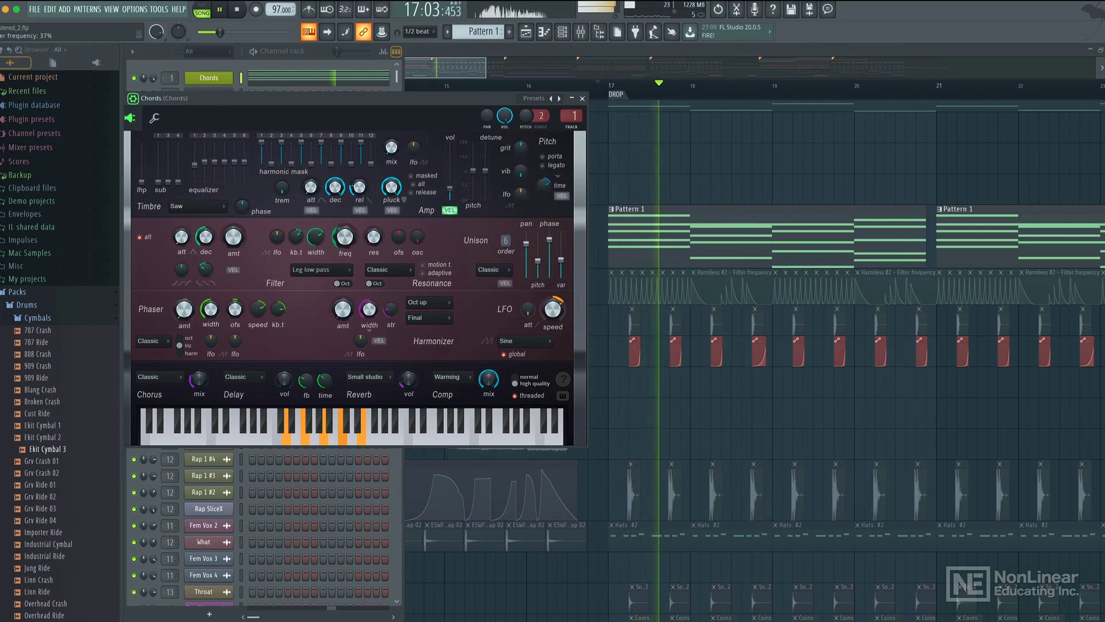